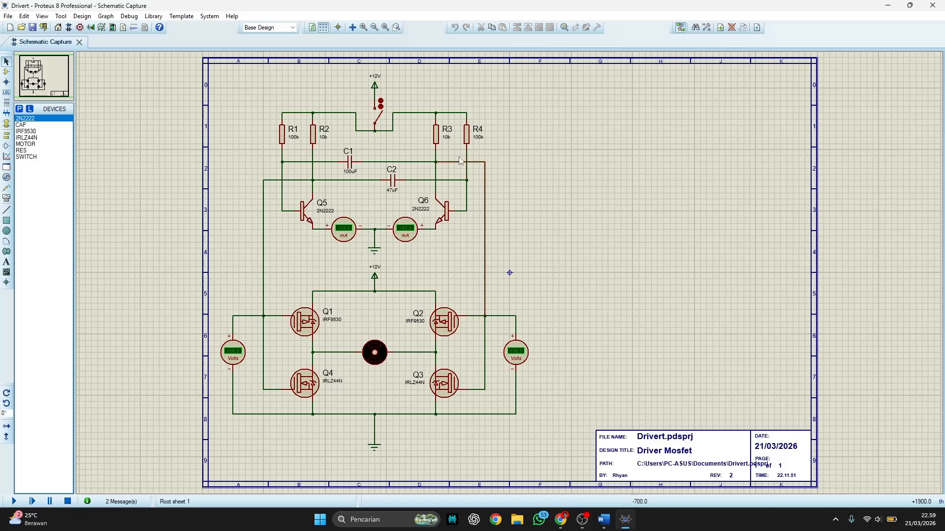
- Examine resistor R3 and the MOSFETs Q2 and Q3 on the H-bridge's right side by highlighting each component
left_click(436, 135)
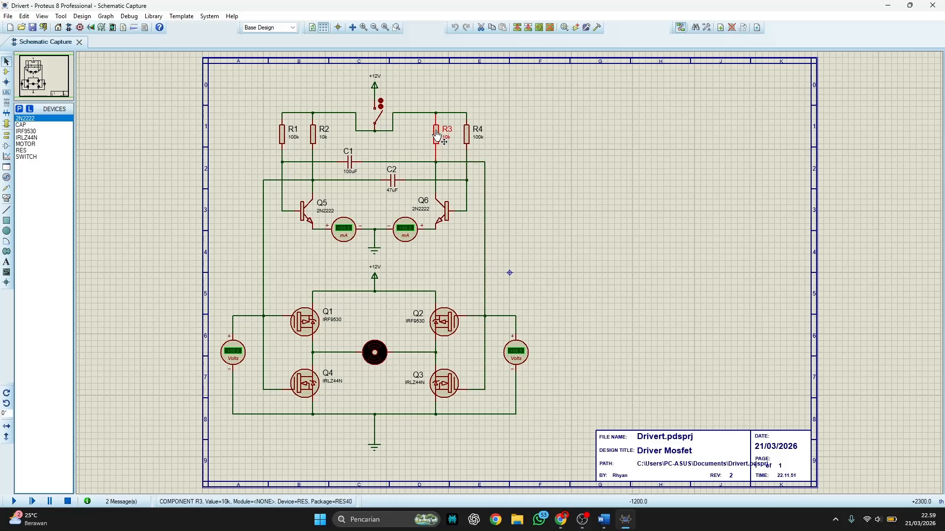
left_click(408, 96)
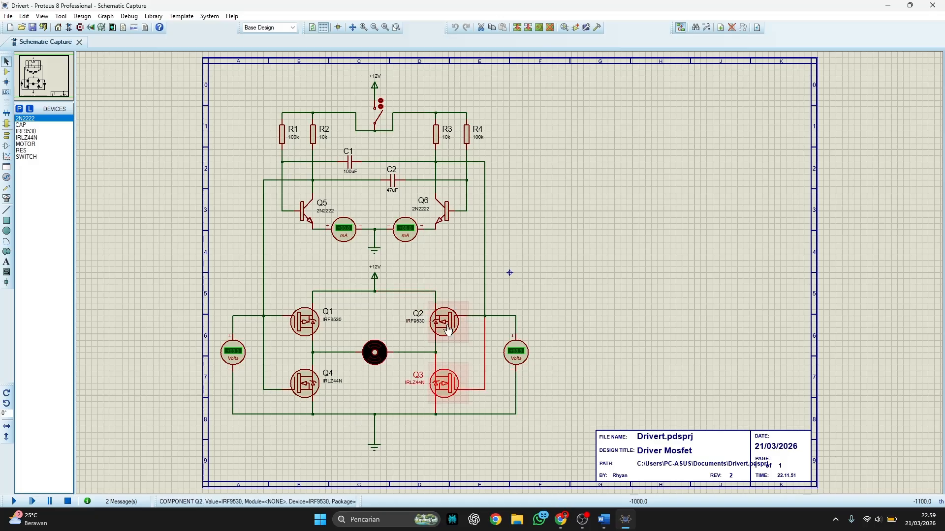
left_click(448, 386)
left_click(446, 324)
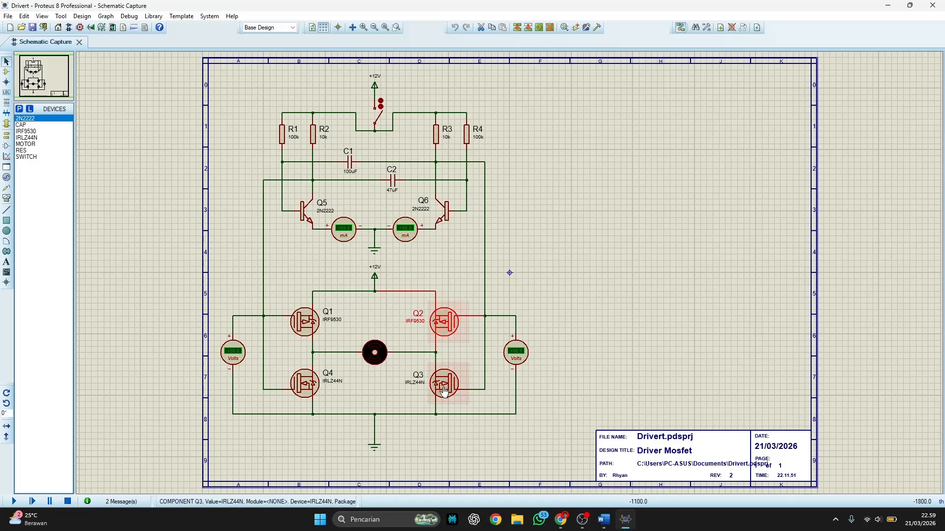
left_click(447, 385)
left_click(445, 338)
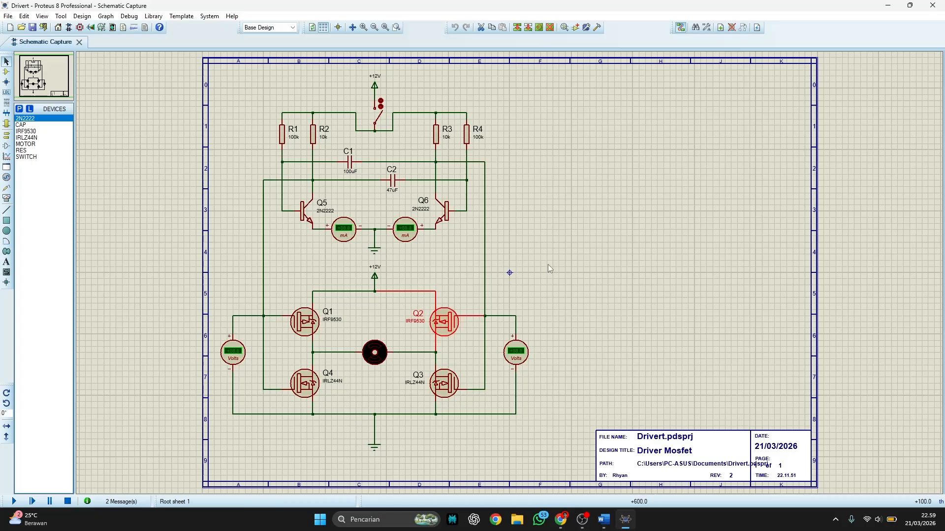
left_click(454, 277)
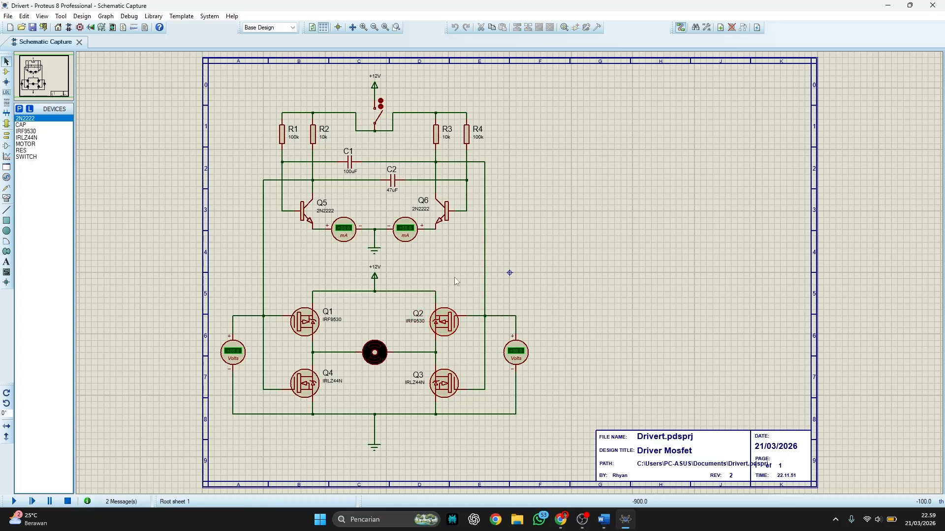
left_click(446, 323)
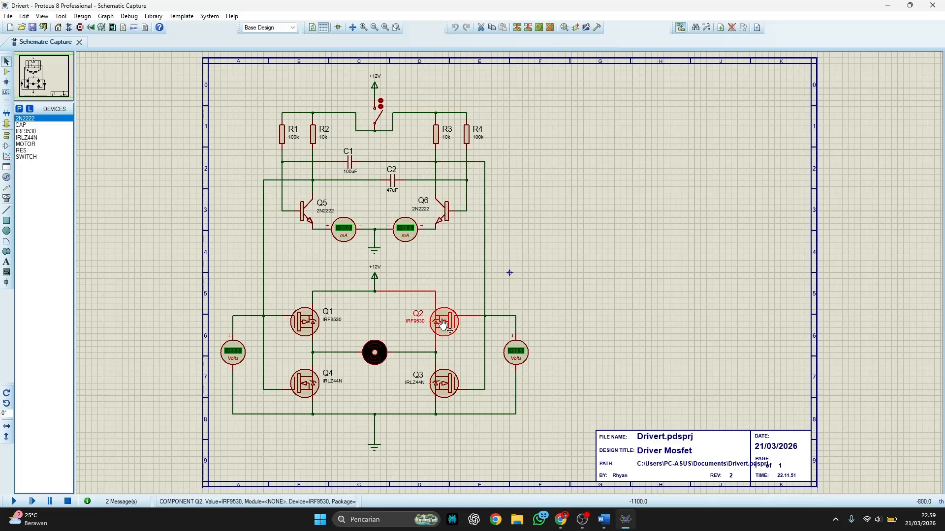
left_click(448, 282)
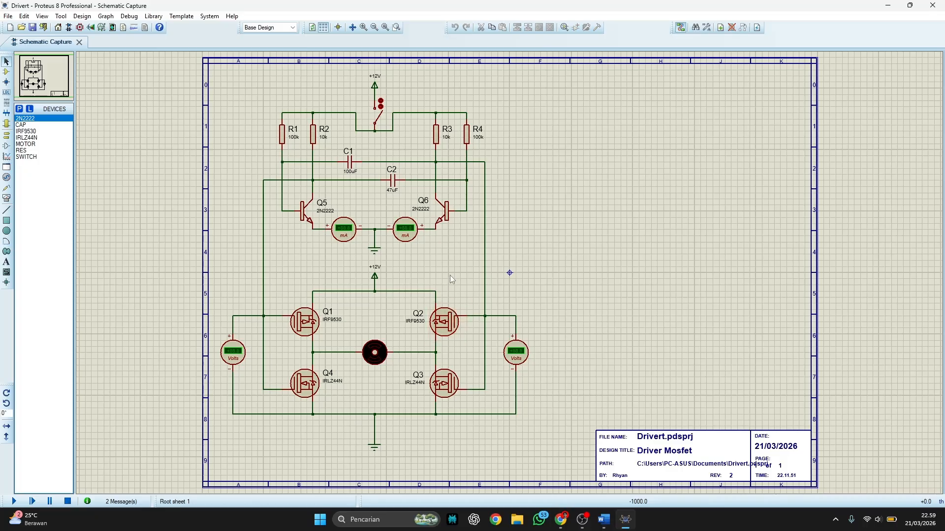
left_click(446, 325)
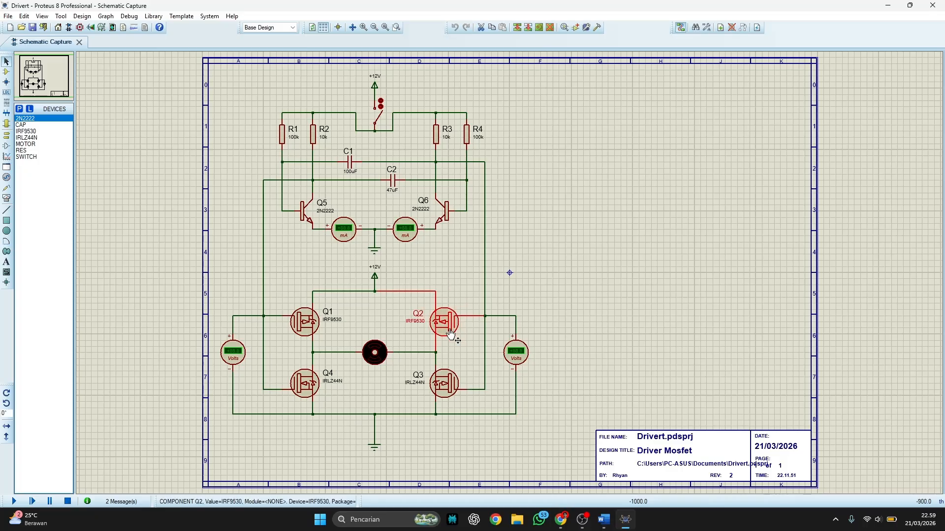
left_click(453, 279)
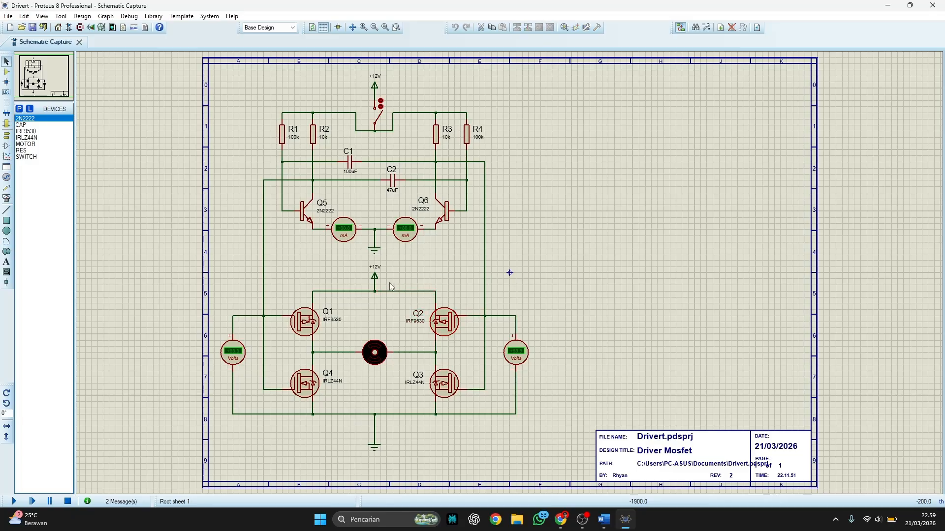
- Examine the H-bridge's +12V supply connection, MOSFET Q1 and the motor between the two bridge halves
left_click(376, 289)
left_click(435, 301)
left_click(297, 325)
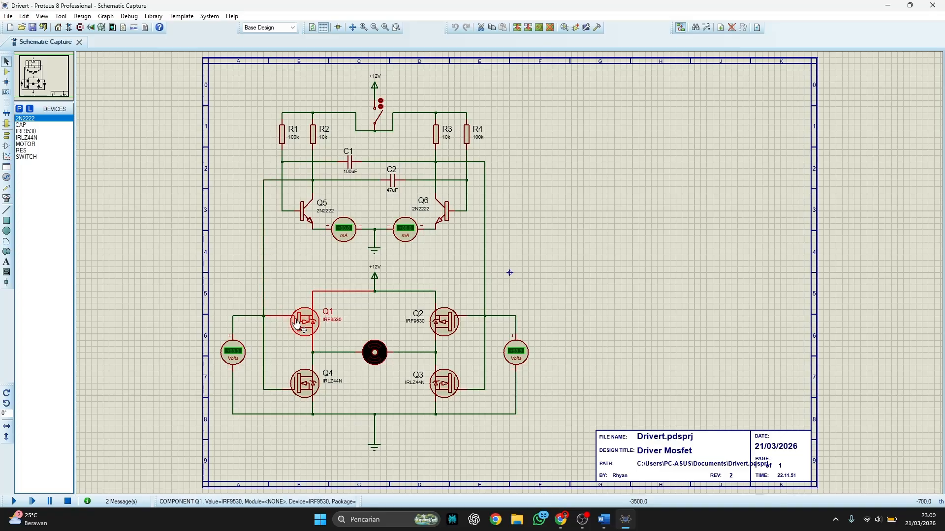
left_click(291, 291)
left_click(297, 322)
left_click(293, 285)
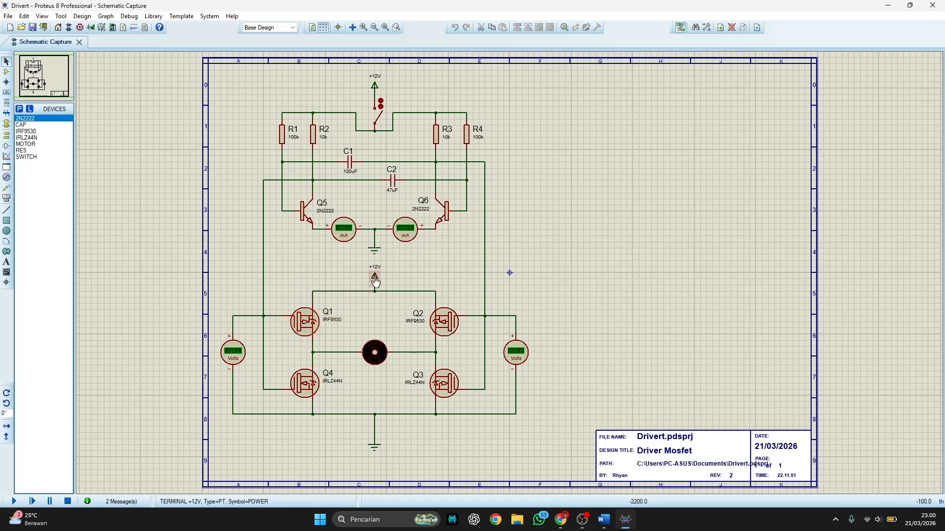
left_click(377, 356)
left_click(366, 323)
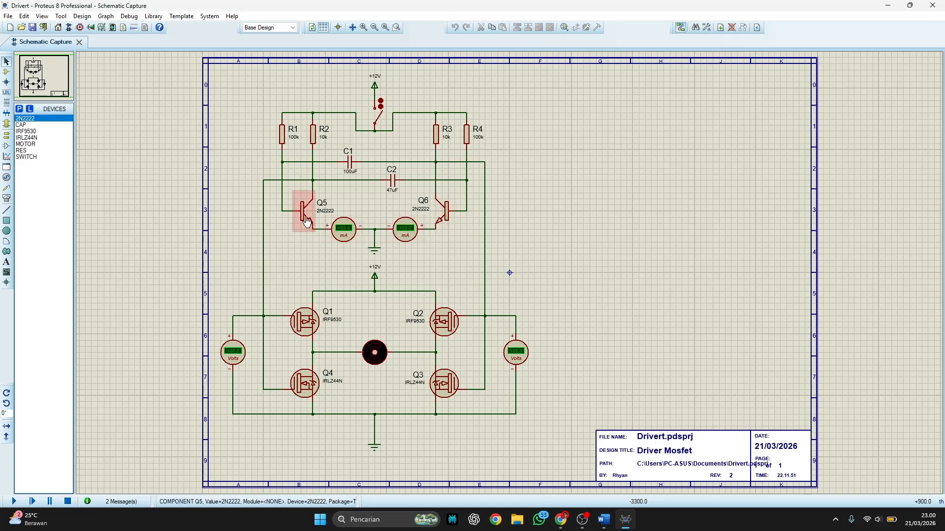
- Examine transistors Q5 and Q6 and the wire linking Q5's collector to MOSFETs Q1 and Q4
left_click(437, 212)
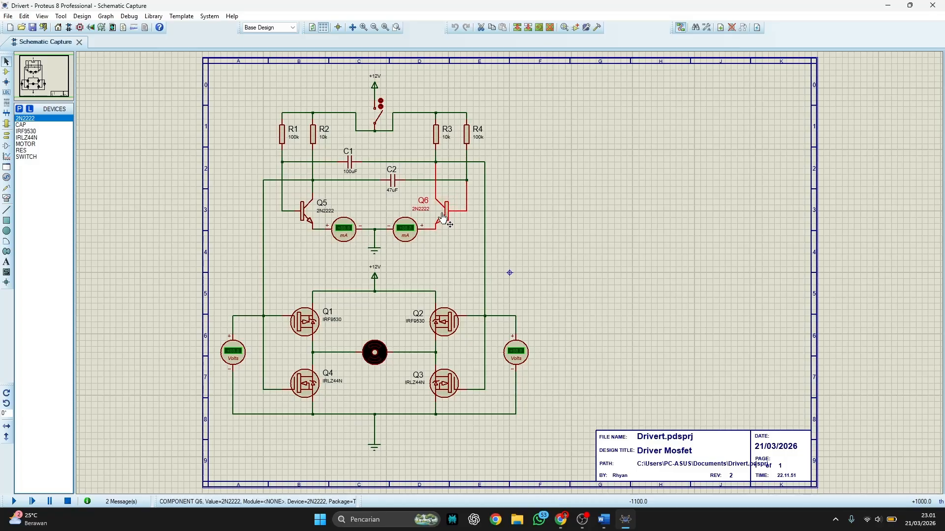
left_click(313, 216)
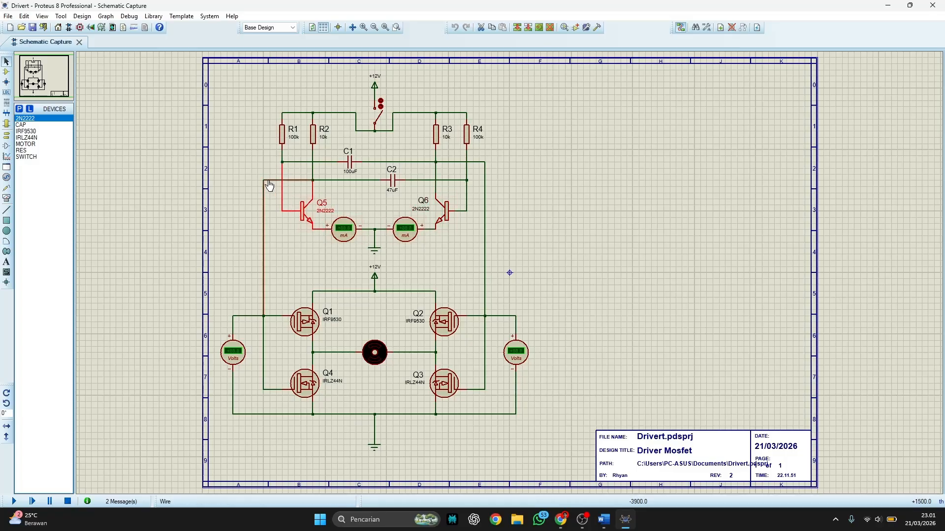
left_click(304, 181)
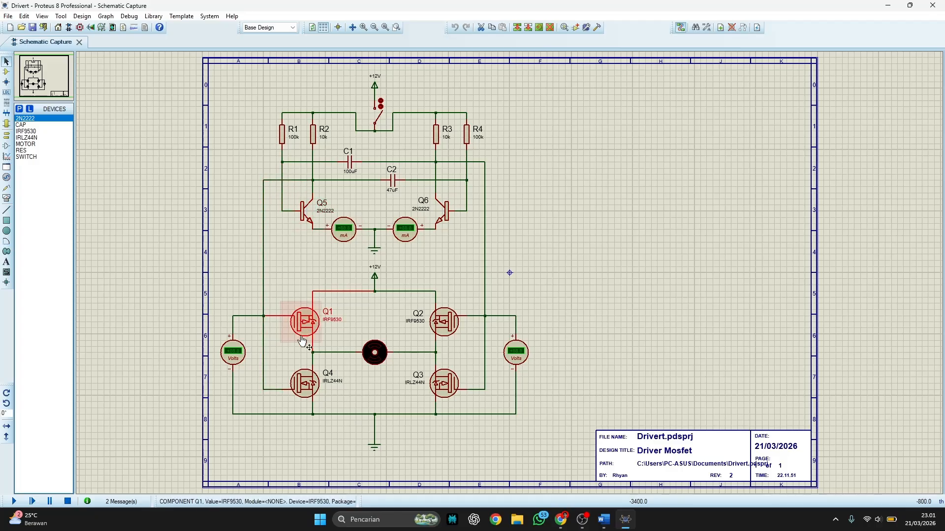
left_click(306, 384)
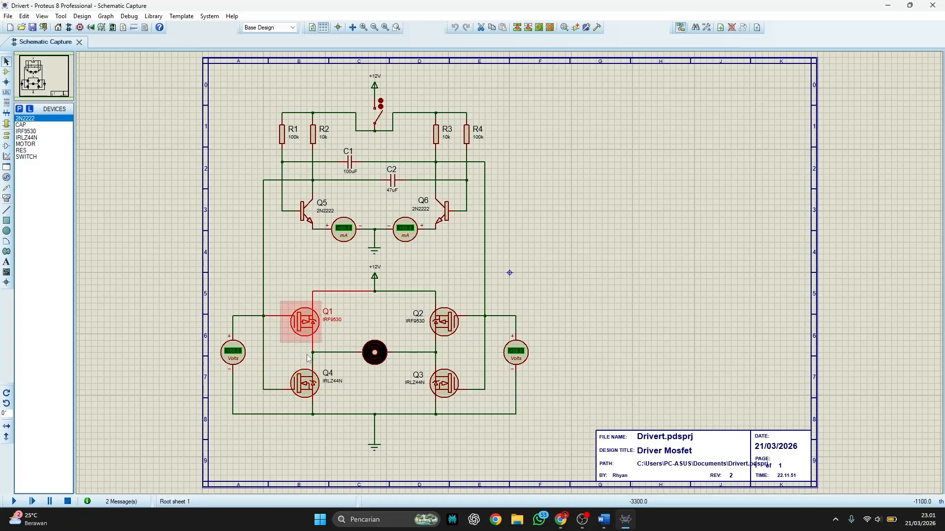
left_click(311, 281)
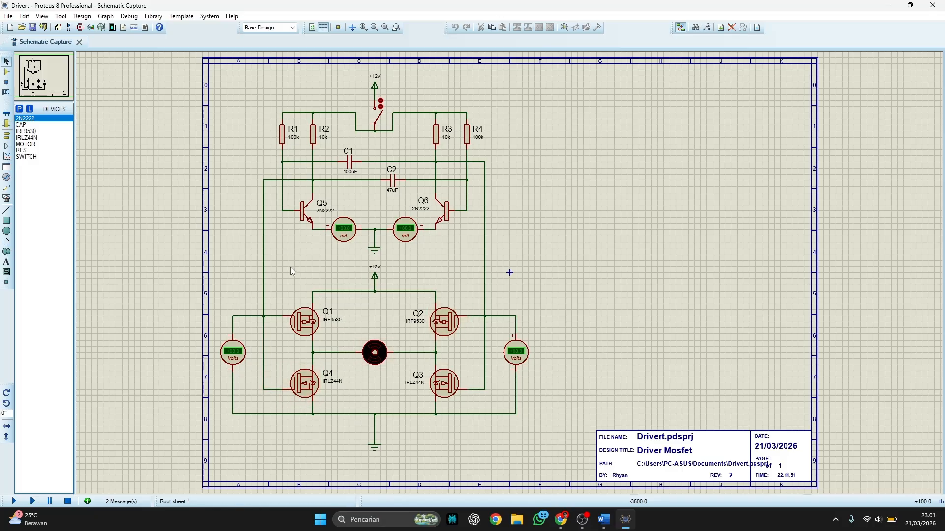
- Examine transistor Q5 again together with its collector resistor R2 in the oscillator section
left_click(305, 212)
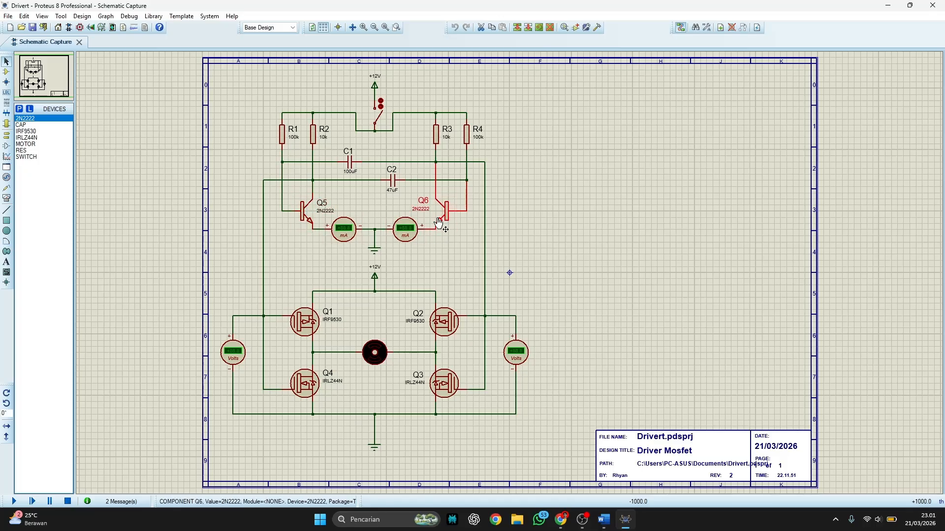
left_click(304, 240)
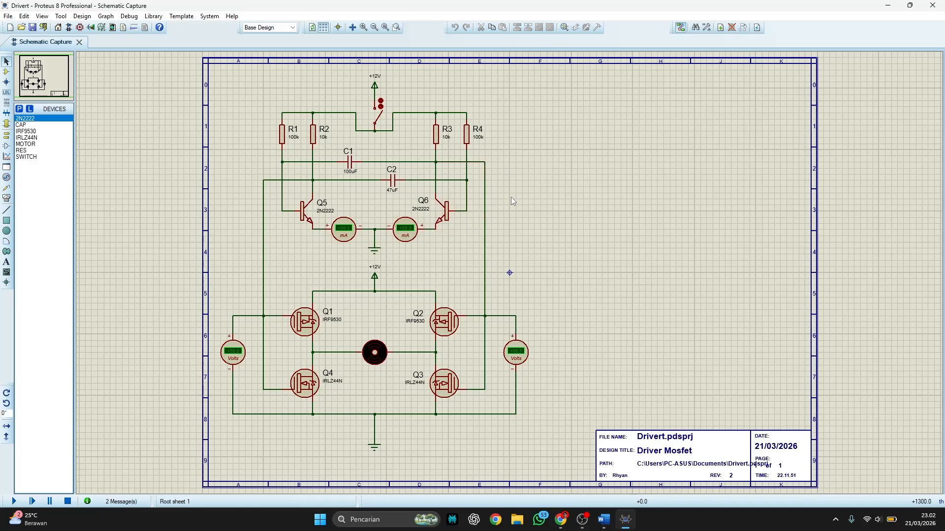
left_click(305, 212)
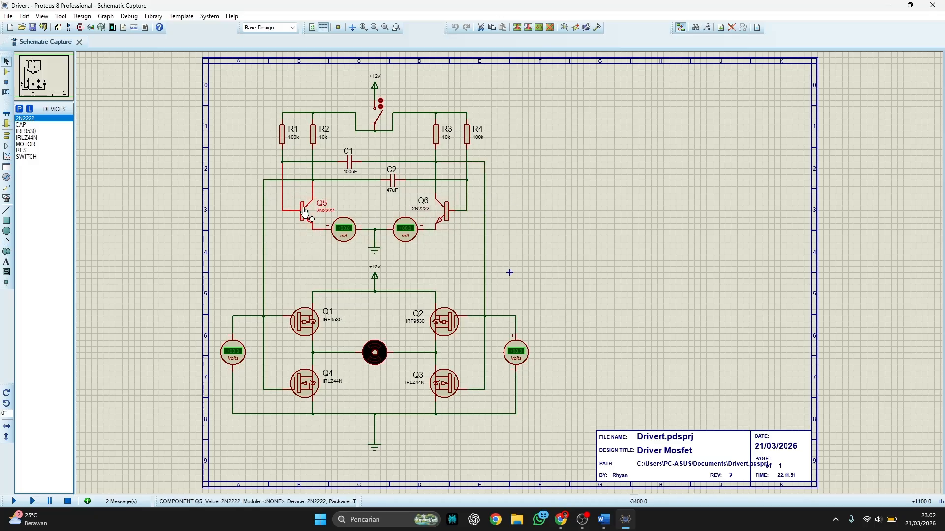
left_click(292, 237)
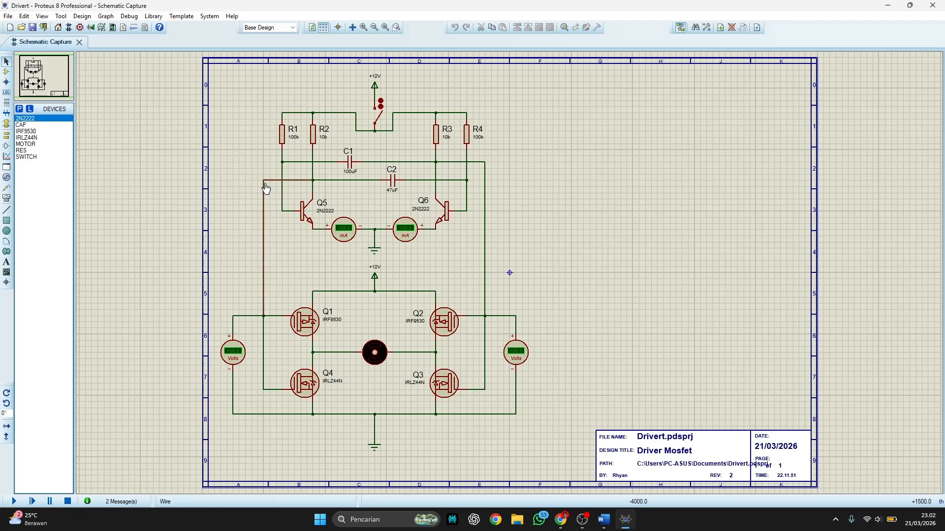
left_click(312, 133)
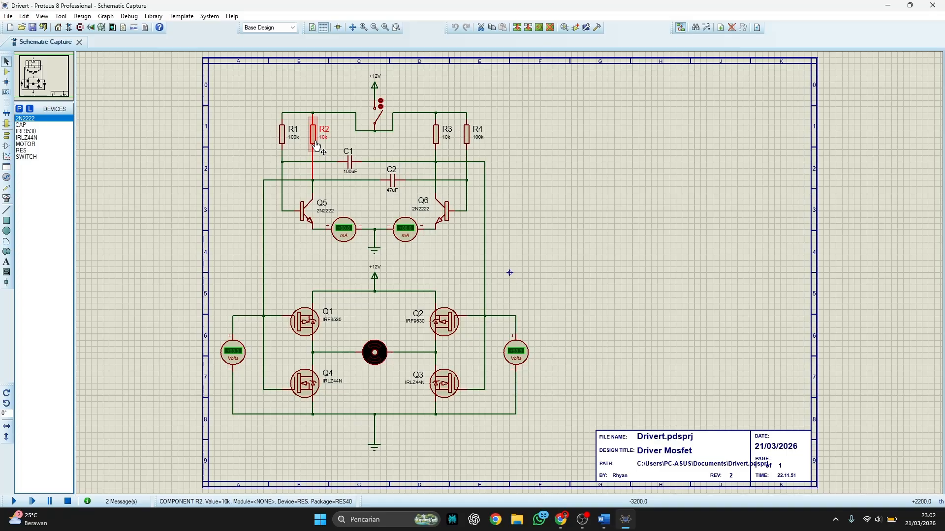
left_click(512, 205)
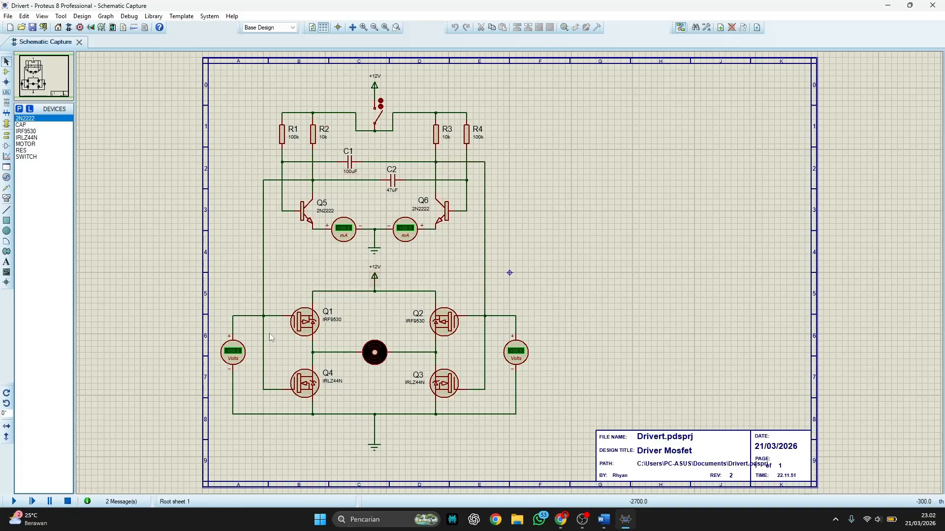
- Start the simulation of the MOSFET motor driver circuit
left_click(14, 501)
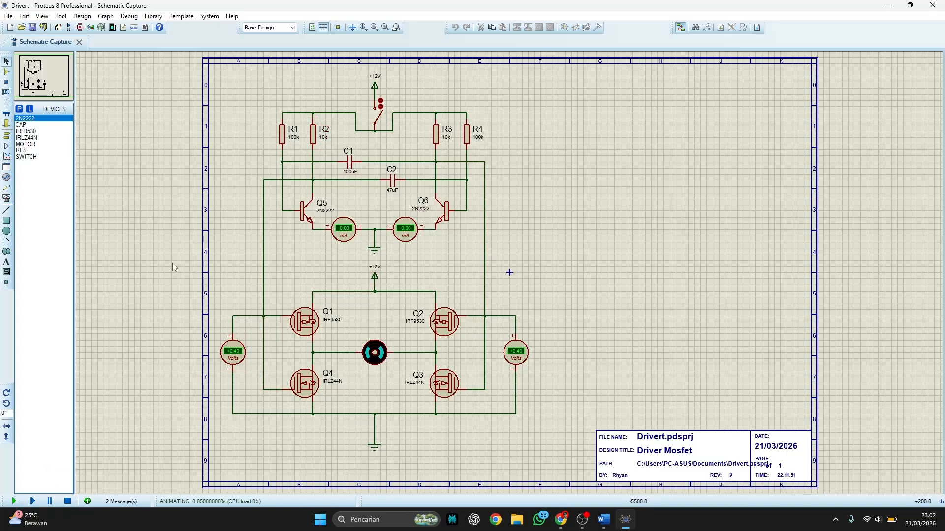